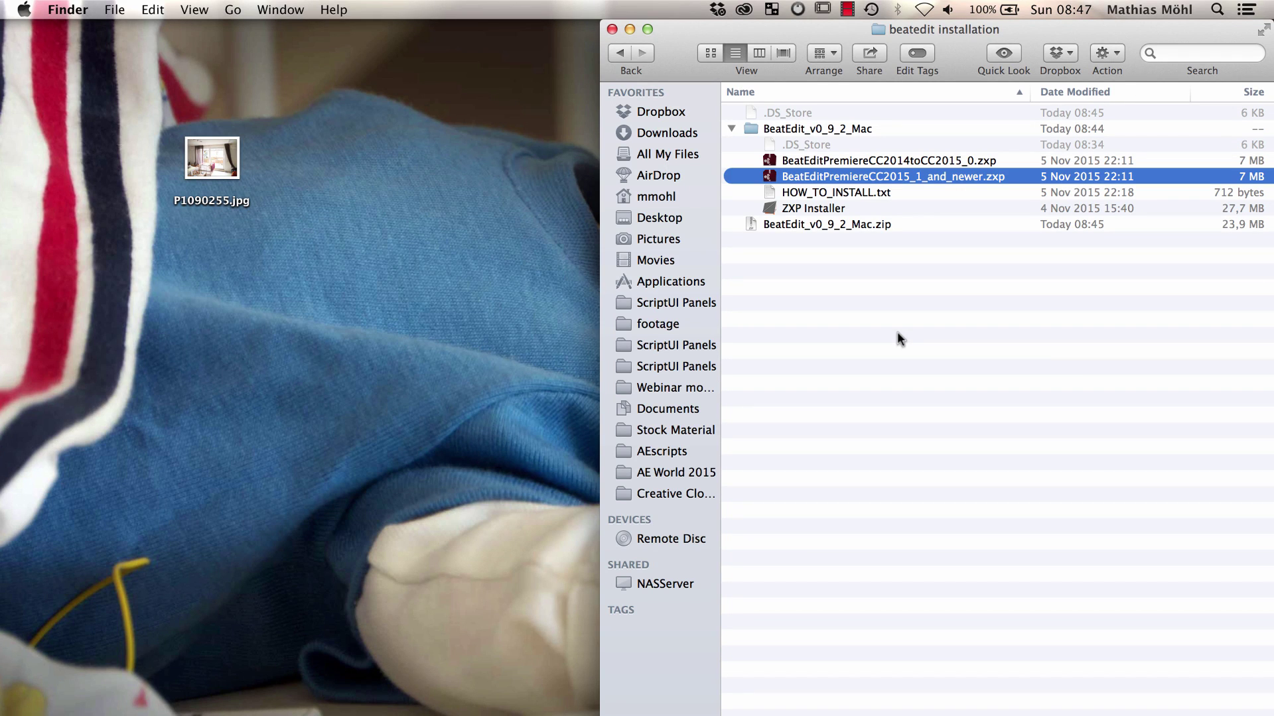
Launch ZXP Installer and install BeatEditPremiereCC2015_1_and_newer.zxp by dragging it onto its window
click(825, 208)
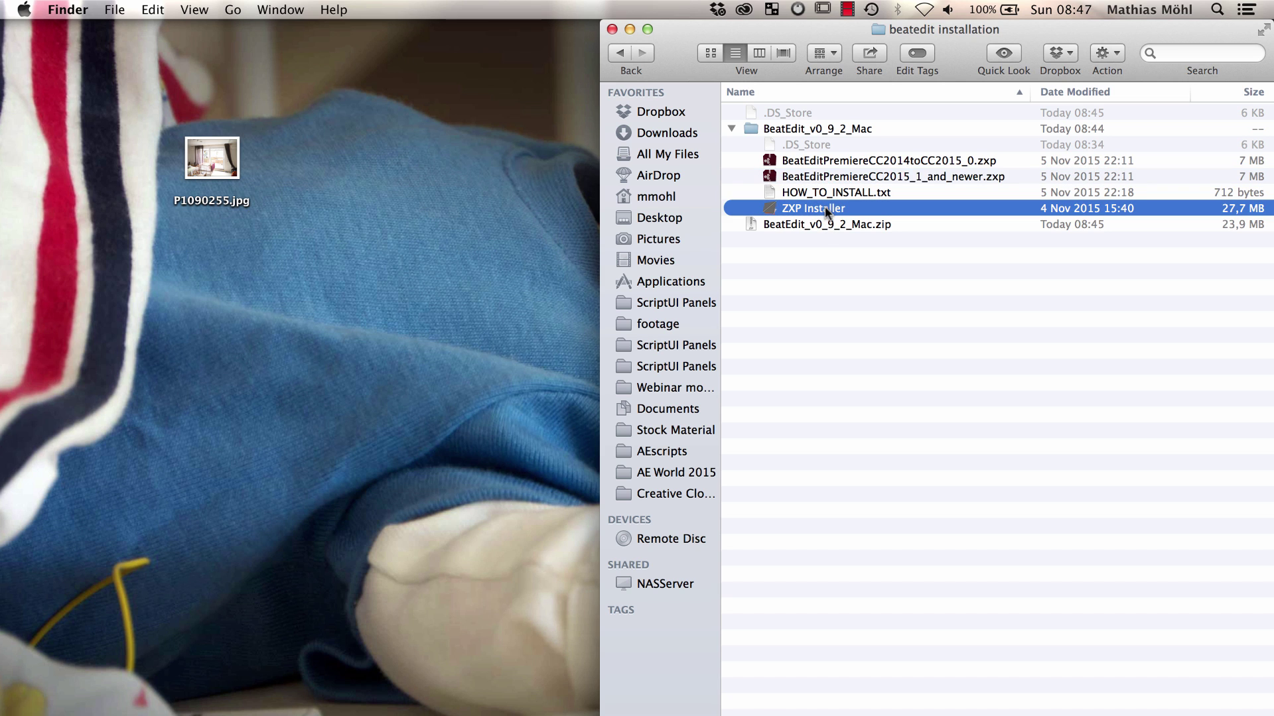
double_click(825, 208)
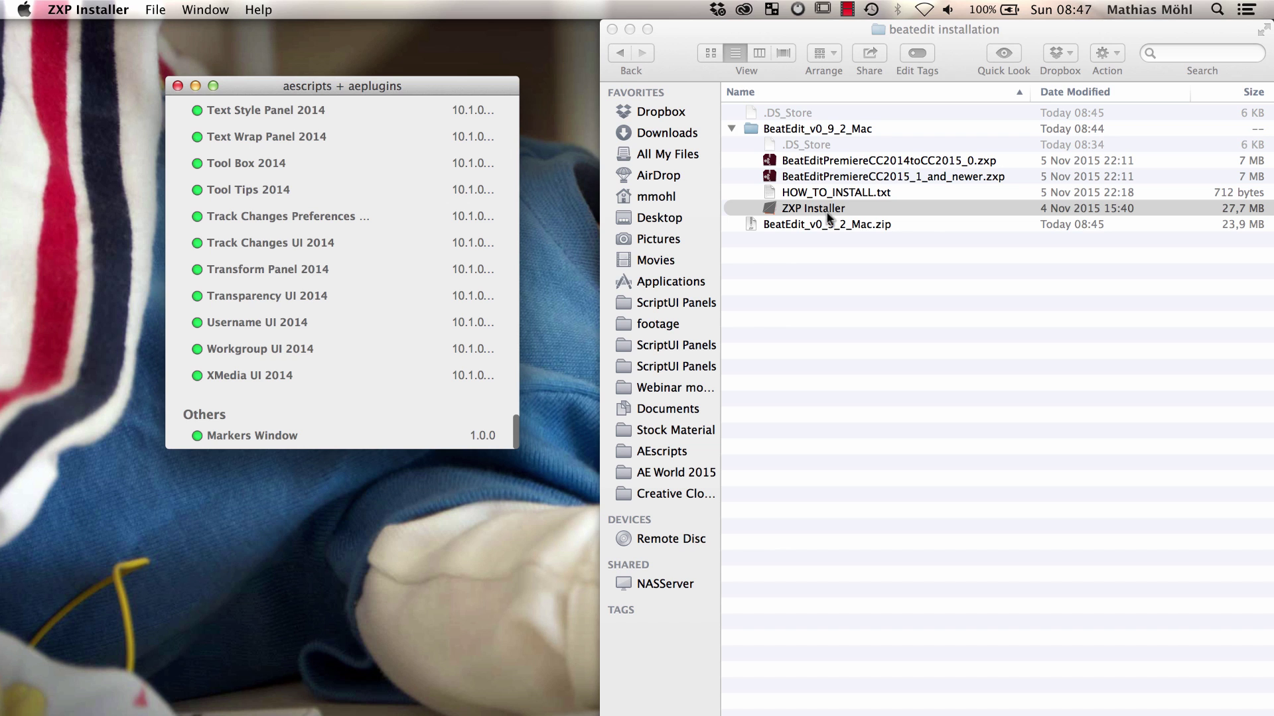
click(848, 176)
click(853, 177)
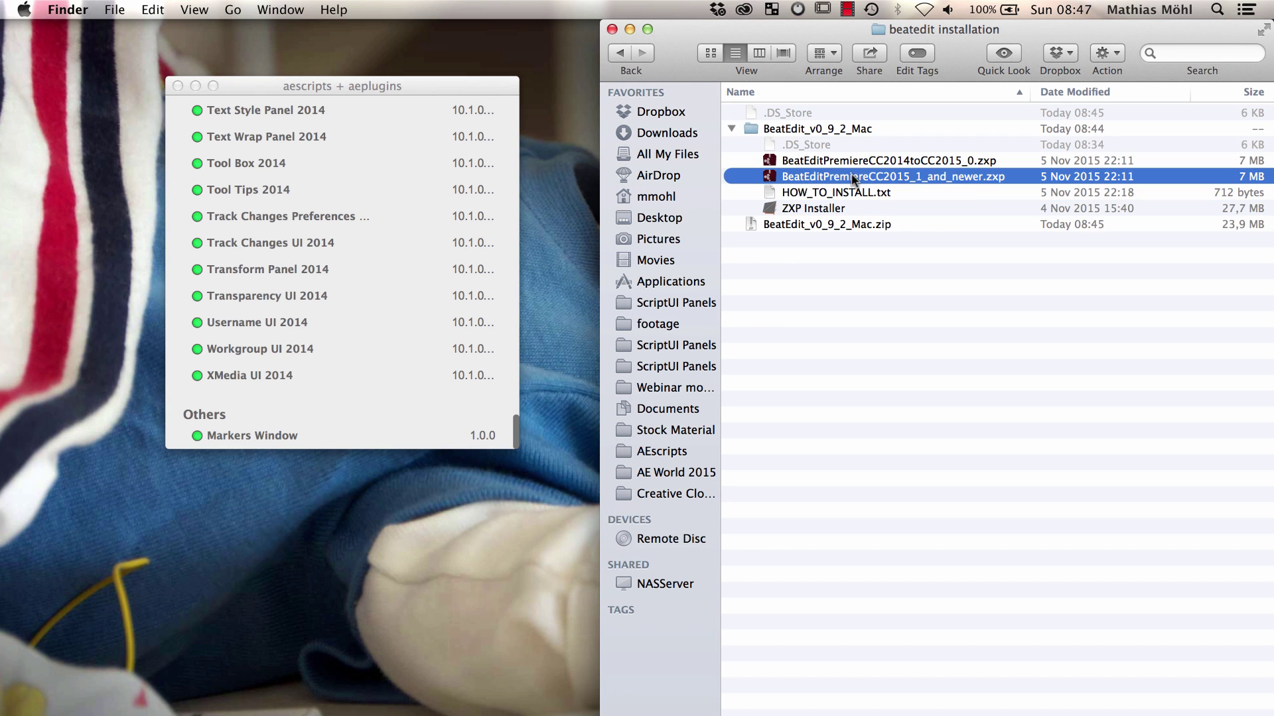
click(961, 165)
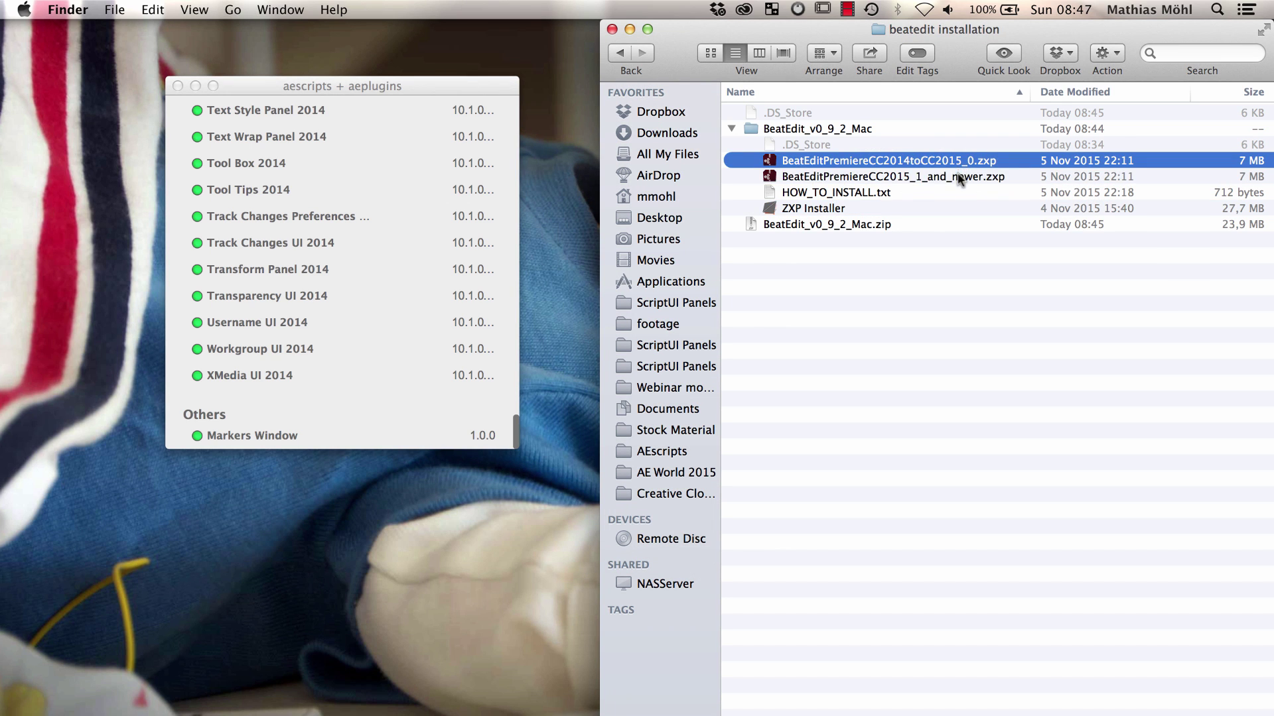
click(956, 172)
click(947, 163)
click(907, 178)
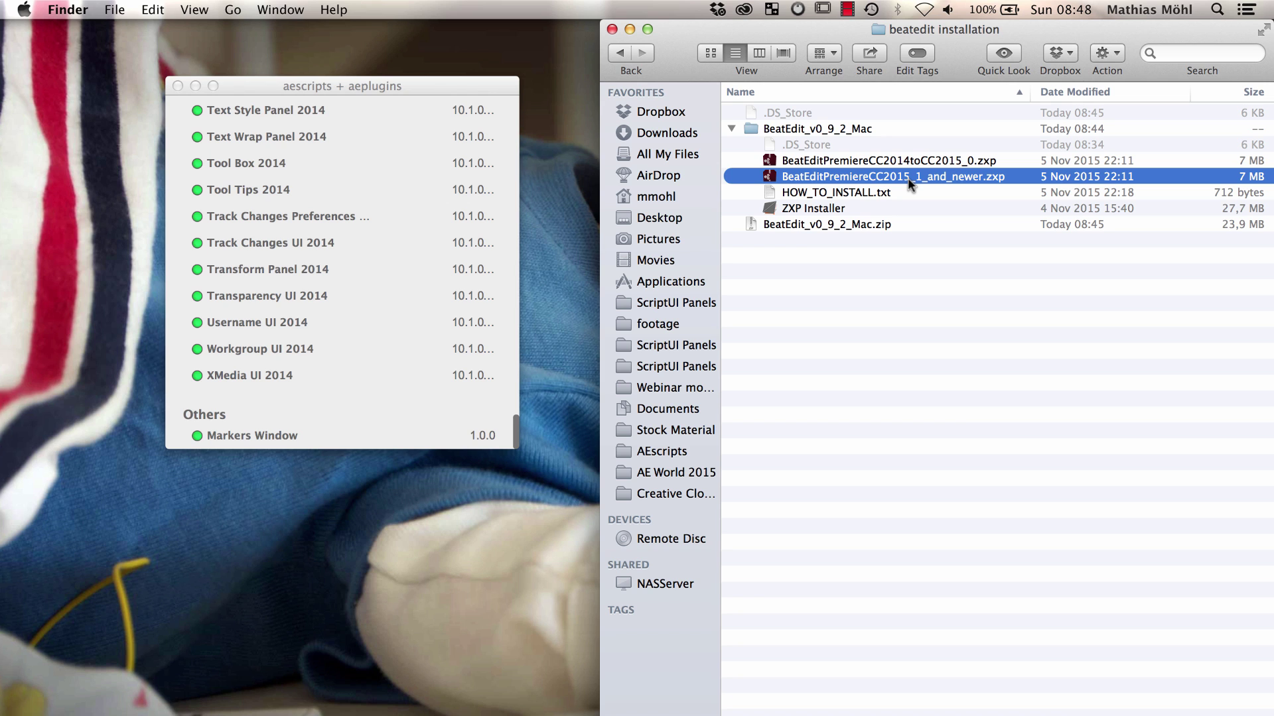
drag(908, 182, 427, 241)
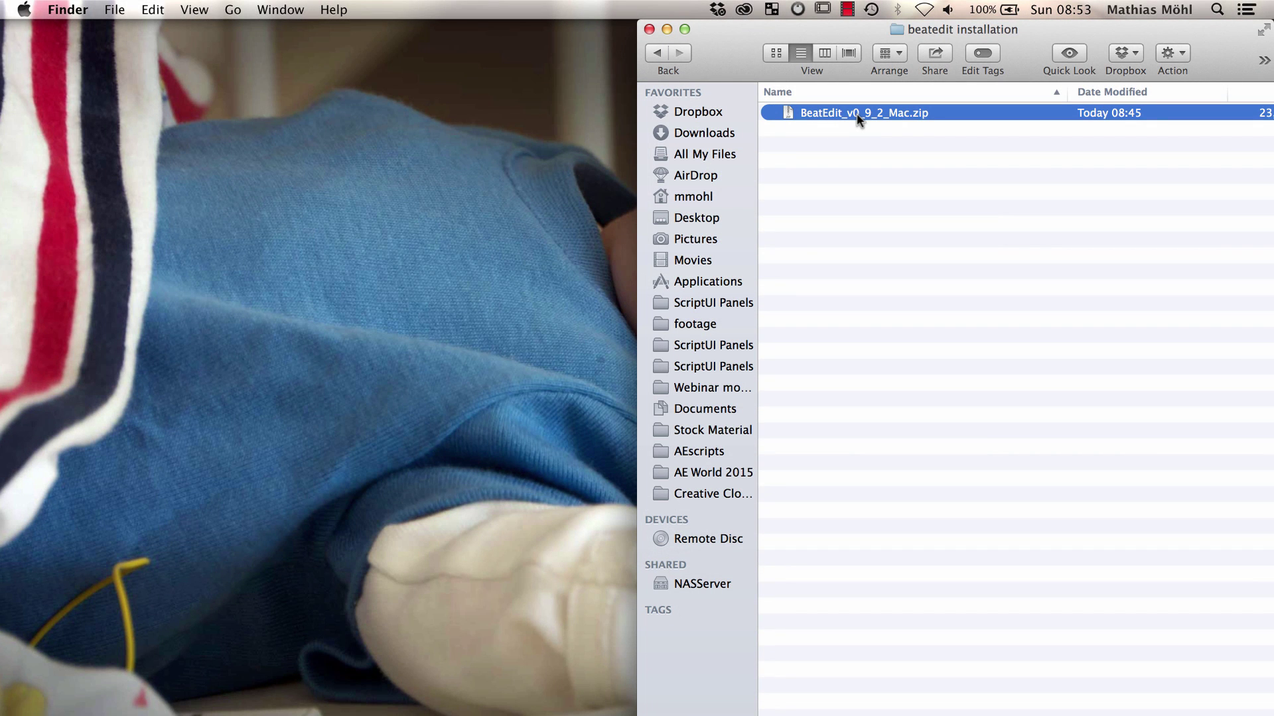
Unzip BeatEdit_v0_9_2_Mac.zip and expand the folder to reveal both .zxp packages, HOW_TO_INSTALL.txt and ZXP Installer
right_click(897, 118)
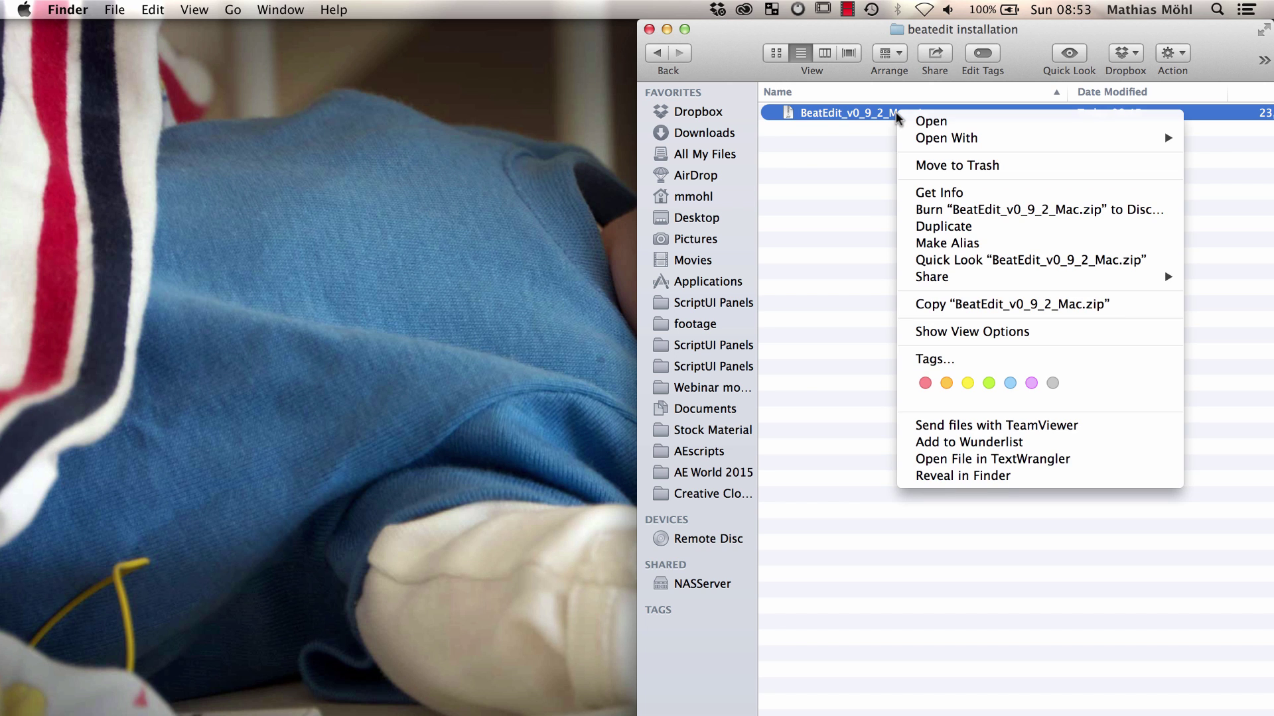
click(932, 124)
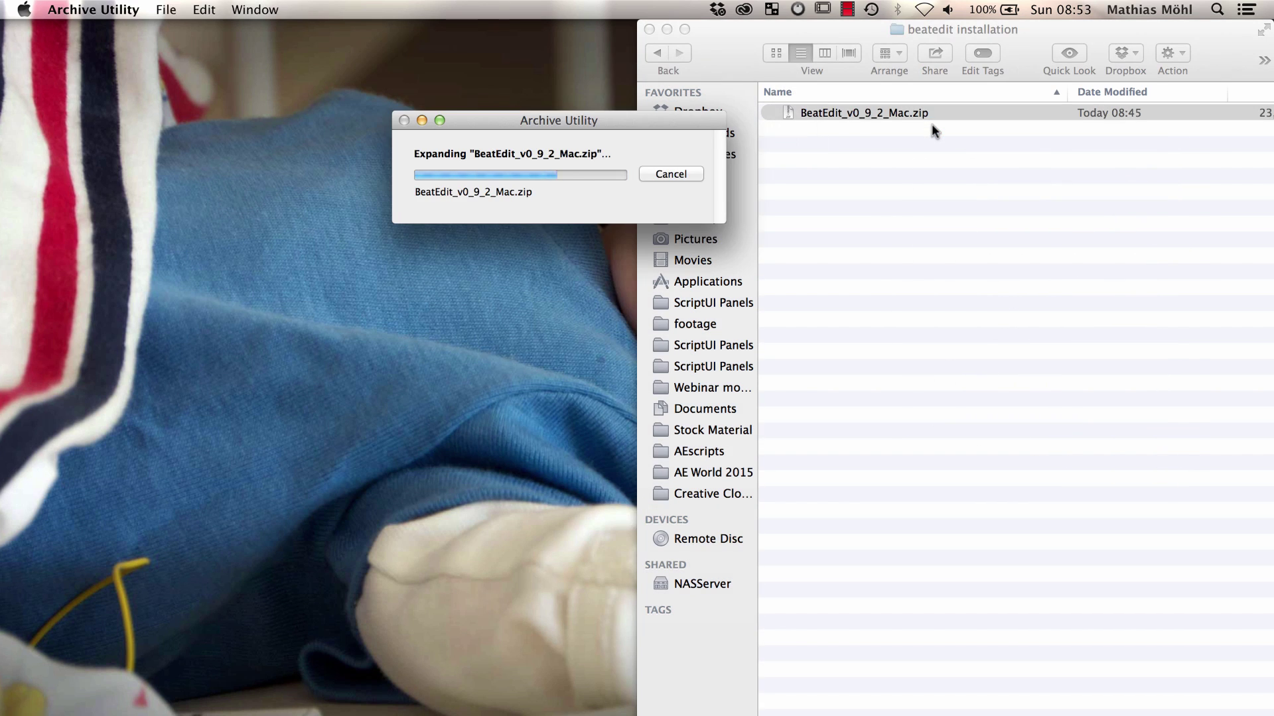
click(768, 113)
click(857, 178)
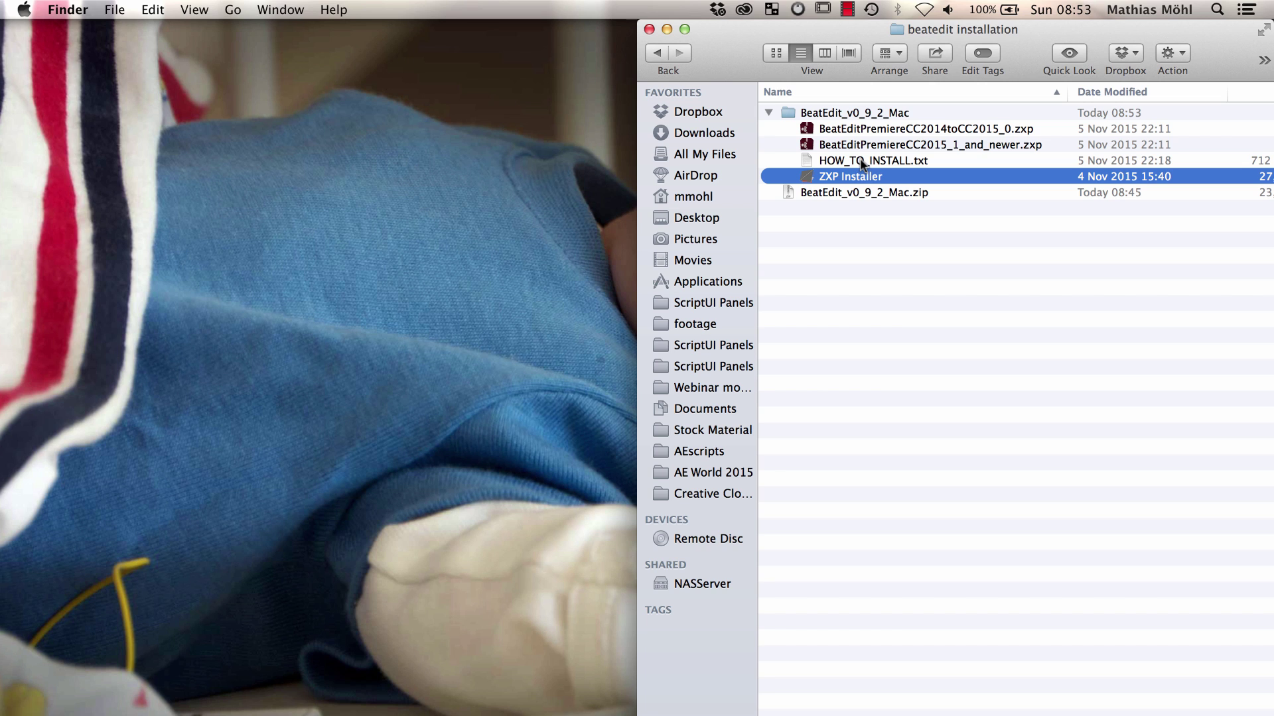
click(916, 146)
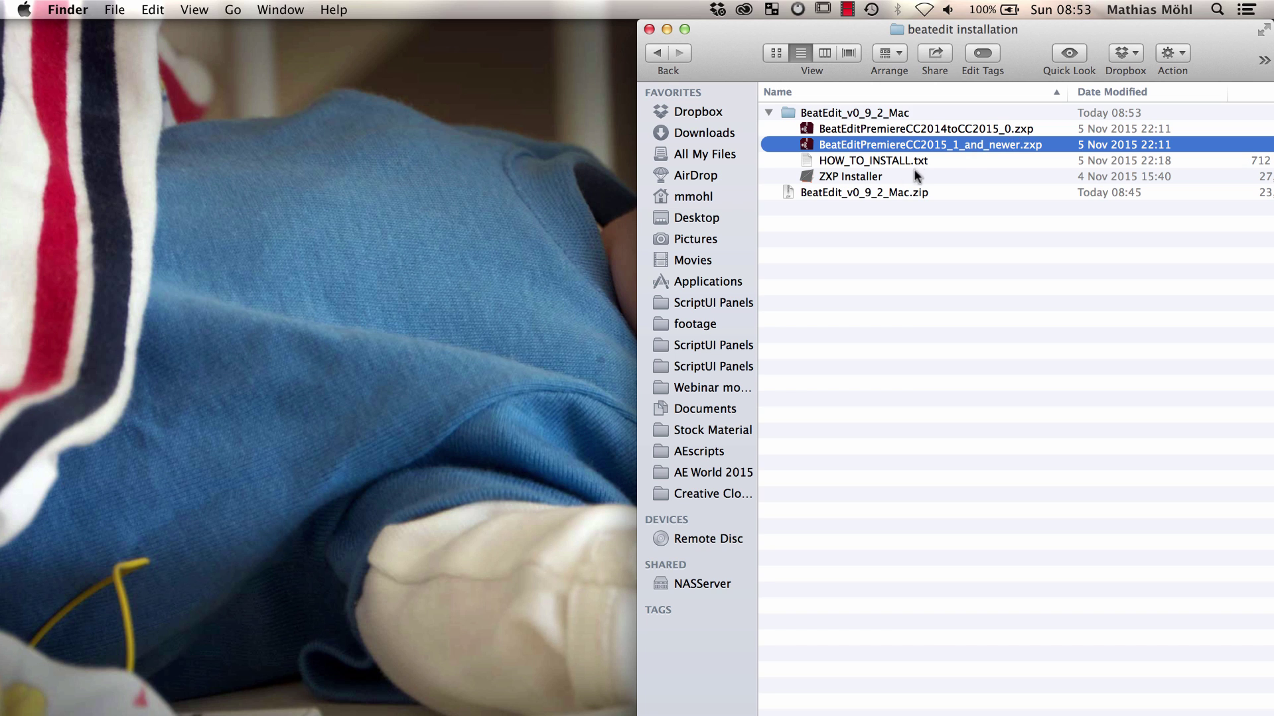
Remove com.mamoworld.BeatEdit.91 0.9.2 from ZXP Installer's list and confirm the uninstall
click(873, 177)
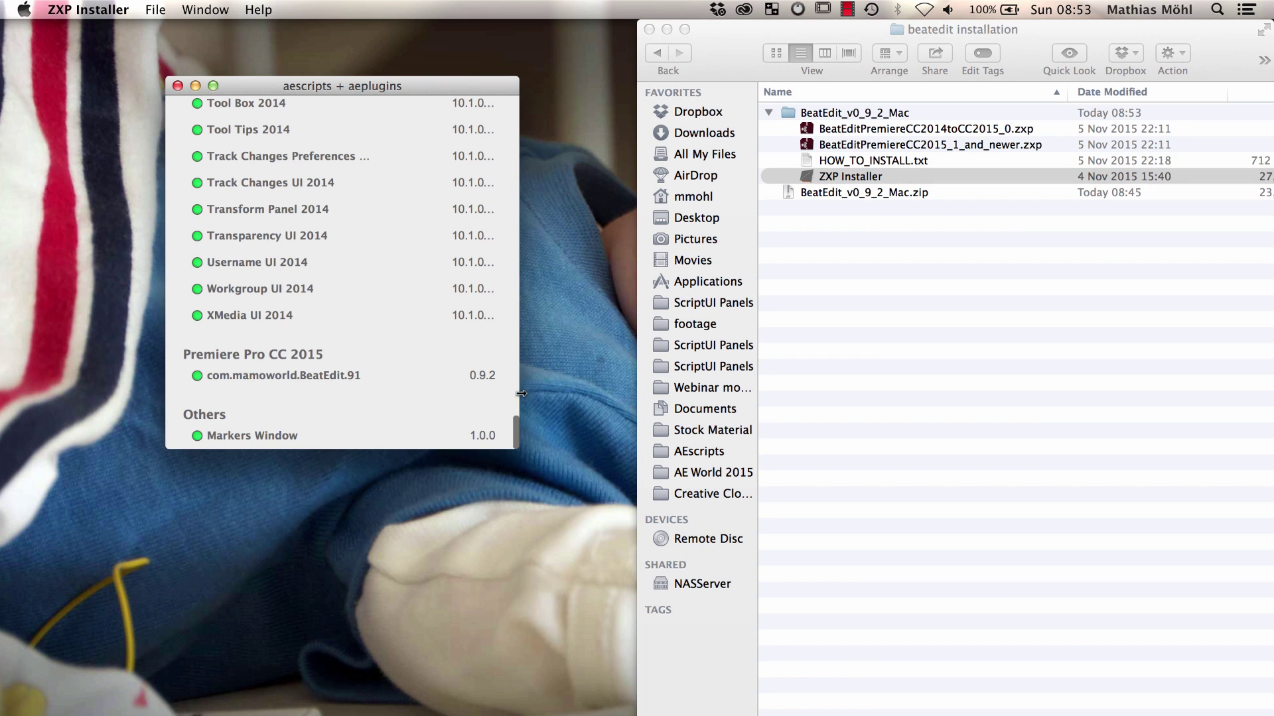
drag(516, 431, 516, 99)
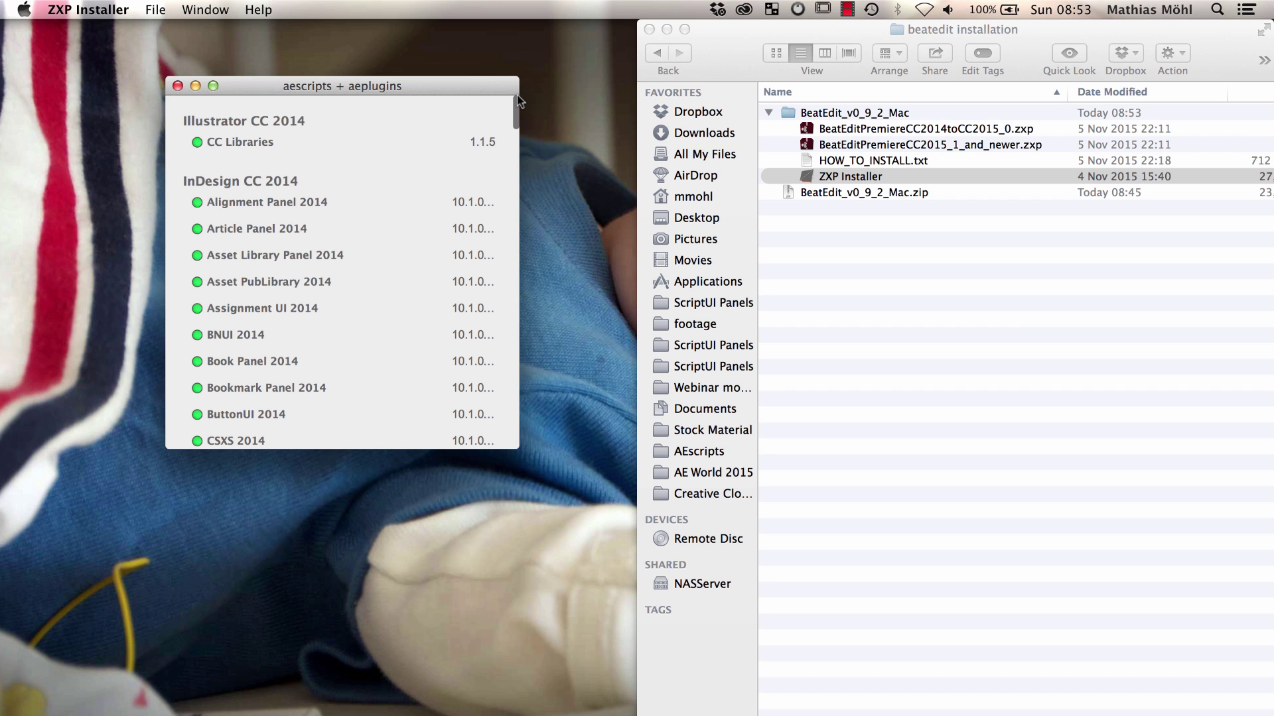
drag(518, 95, 519, 434)
mouse_move(254, 364)
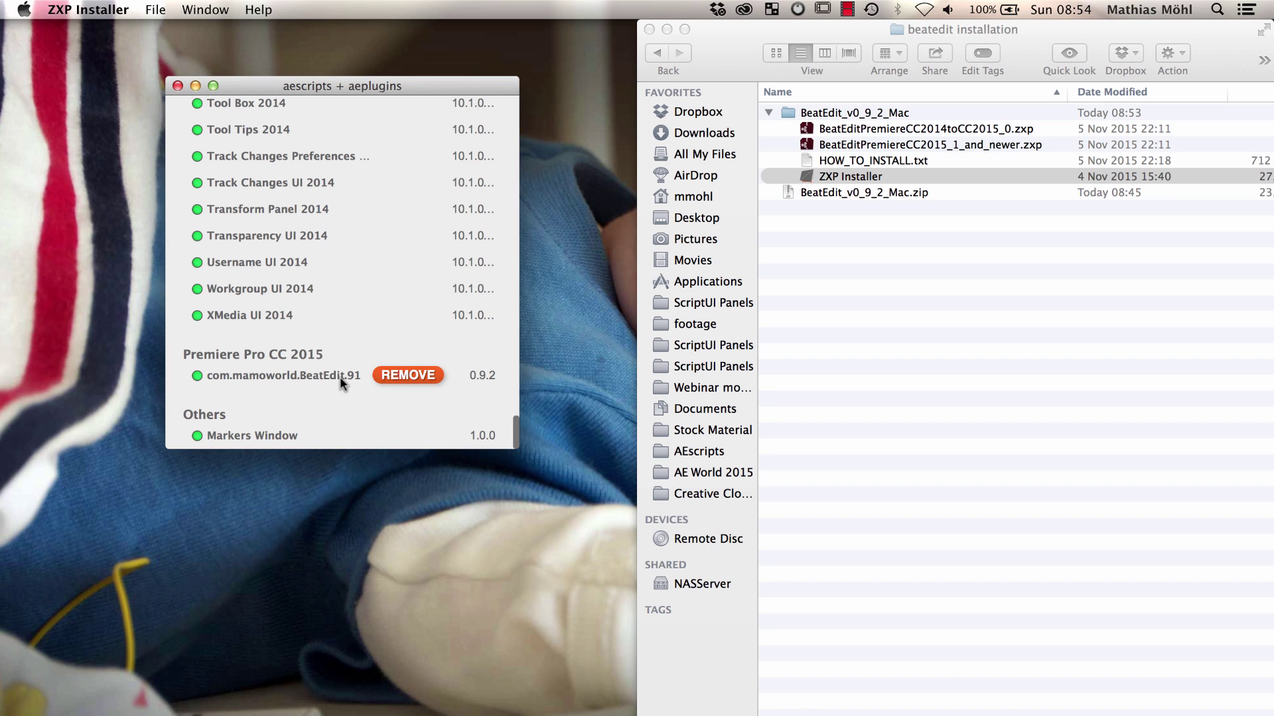
click(406, 376)
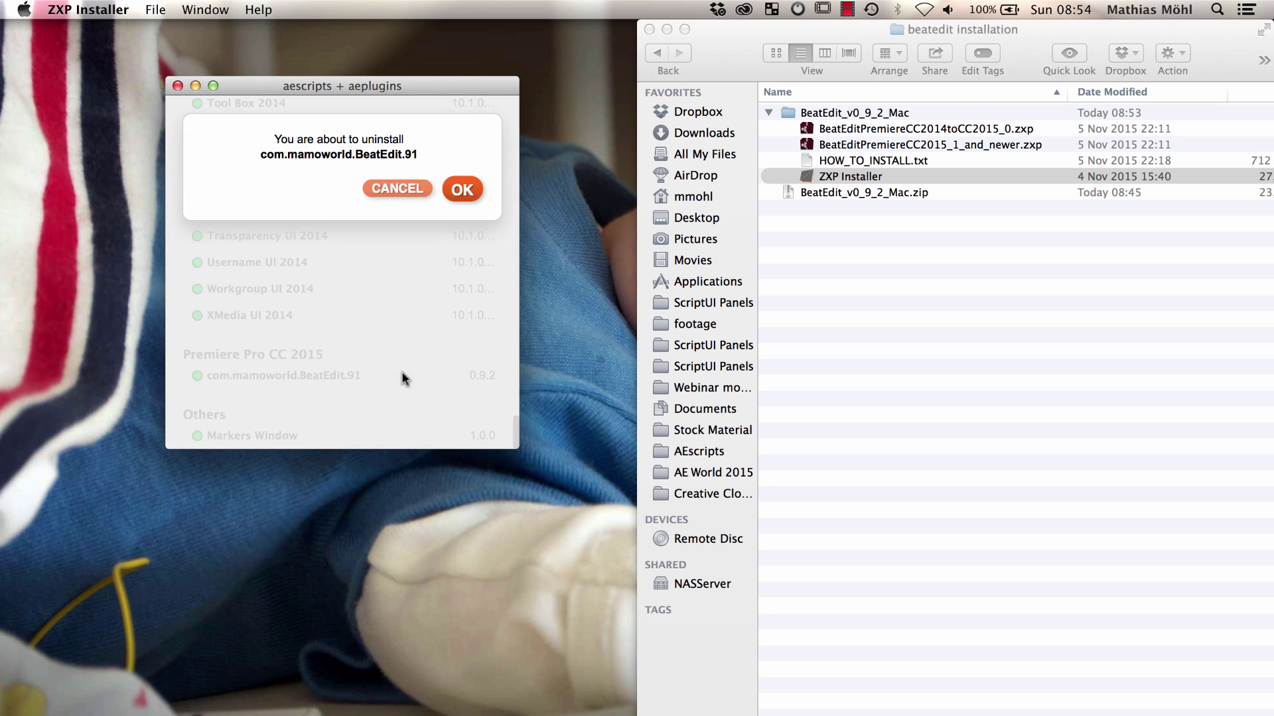
click(464, 190)
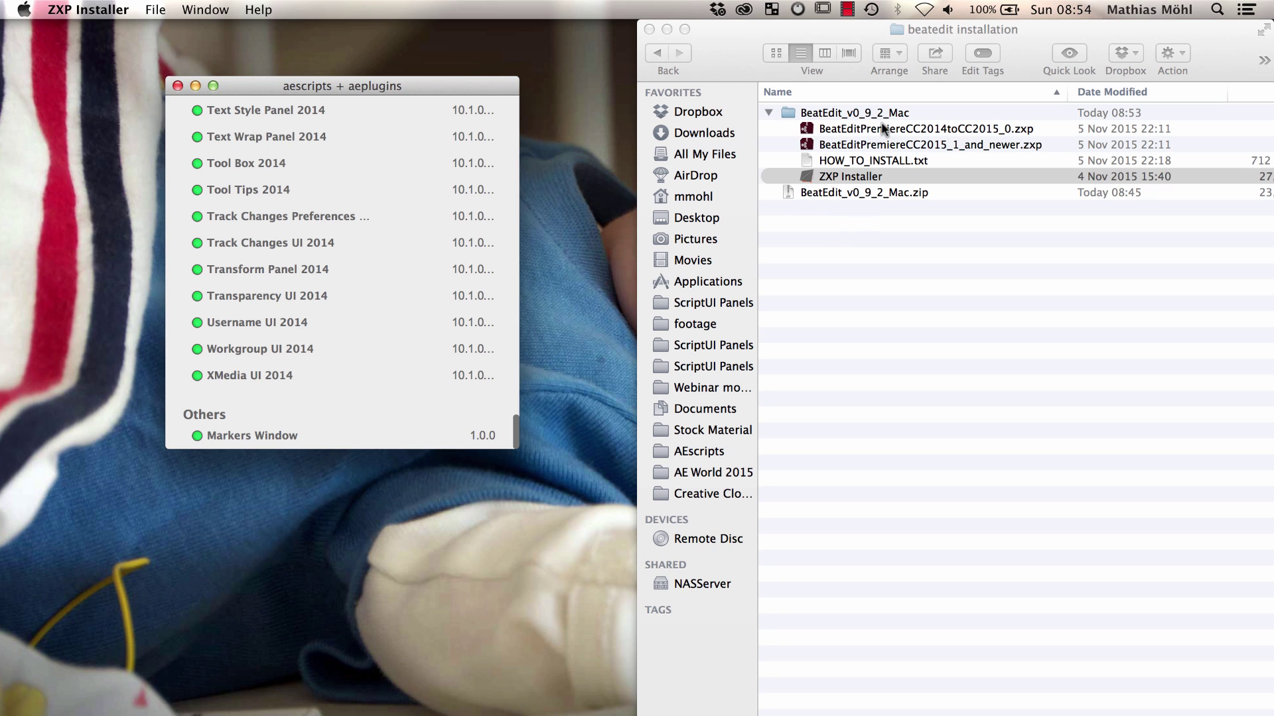
Confirm in Premiere Pro's About screen that it is the 2015.1 Release (9.1.0), then dismiss it
click(891, 146)
click(957, 146)
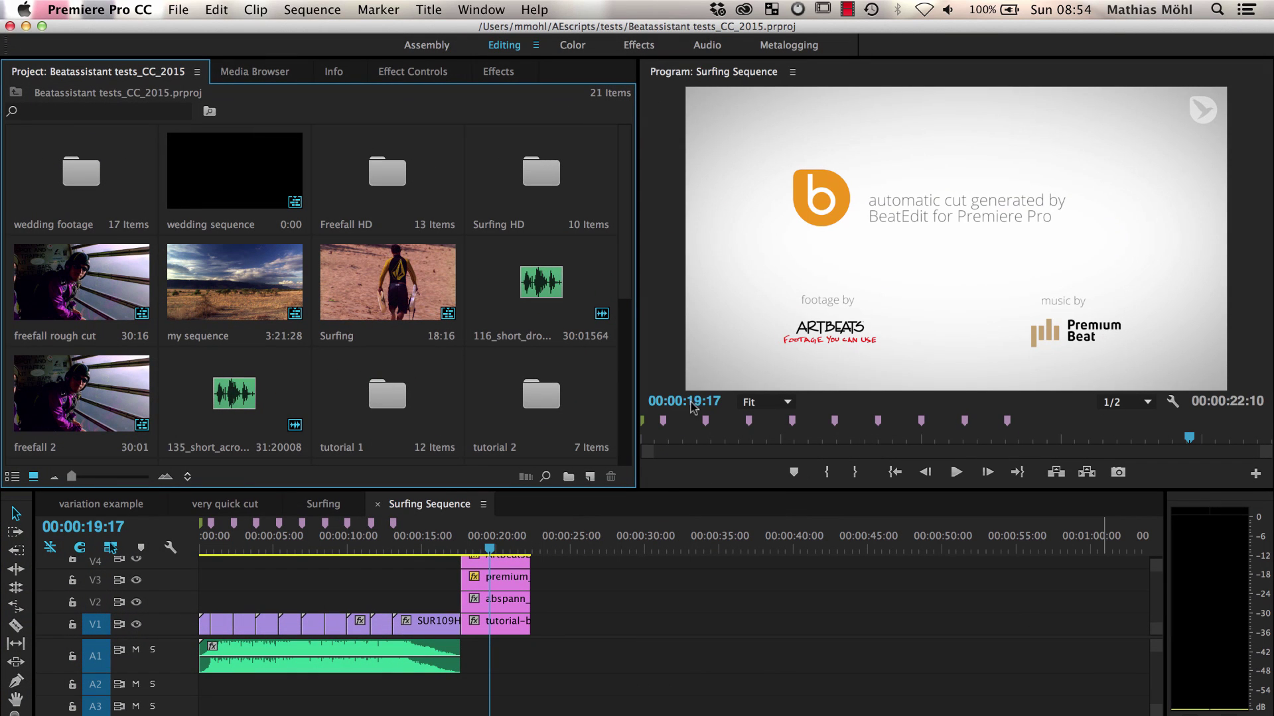
click(84, 11)
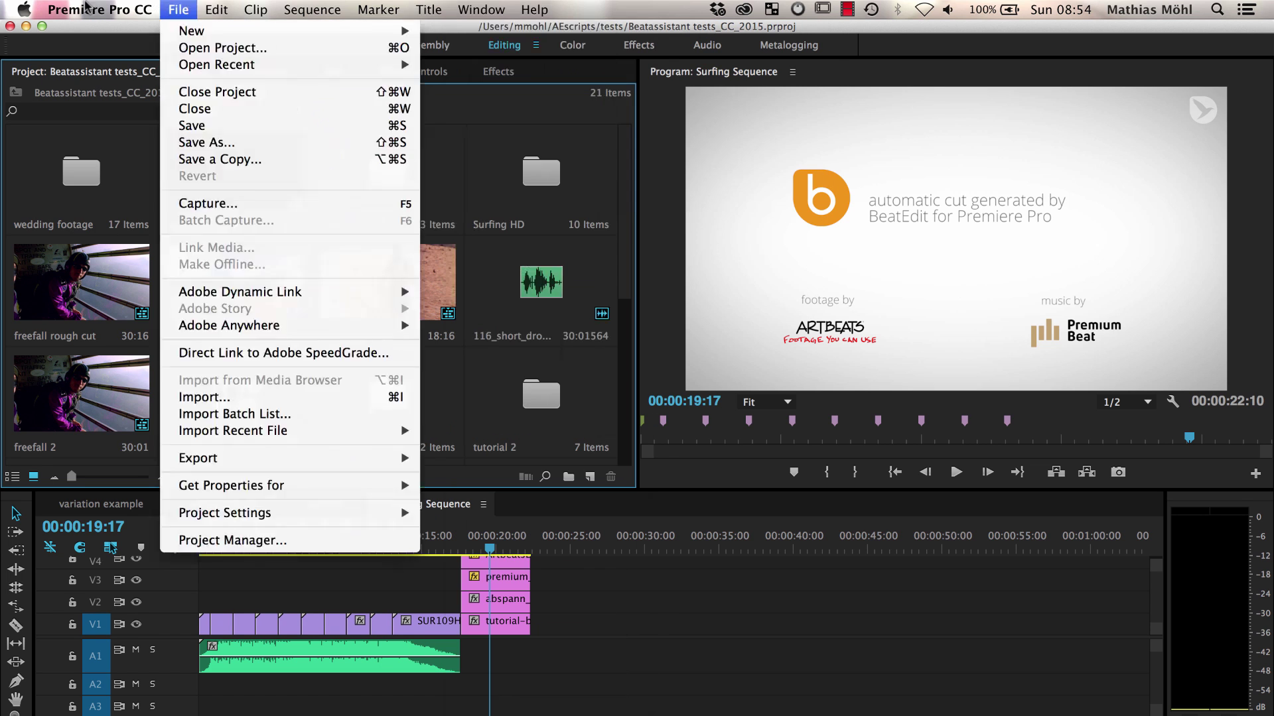
click(83, 31)
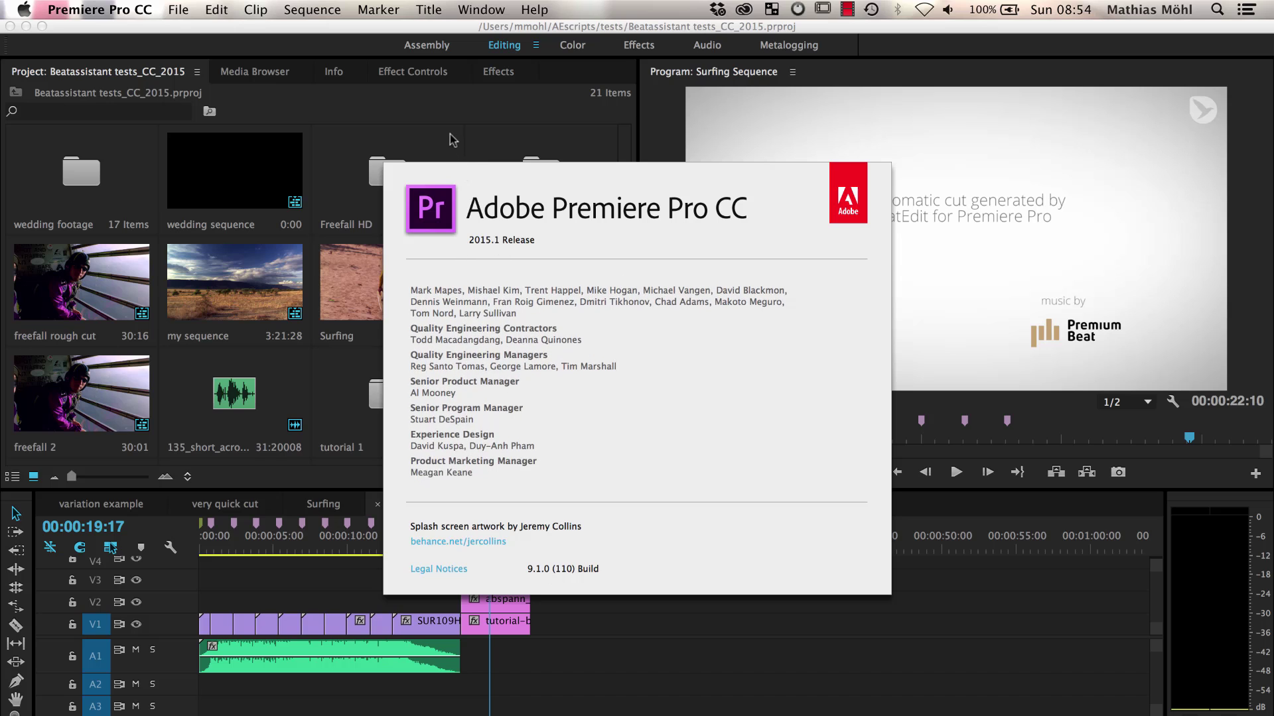
key(super+Tab)
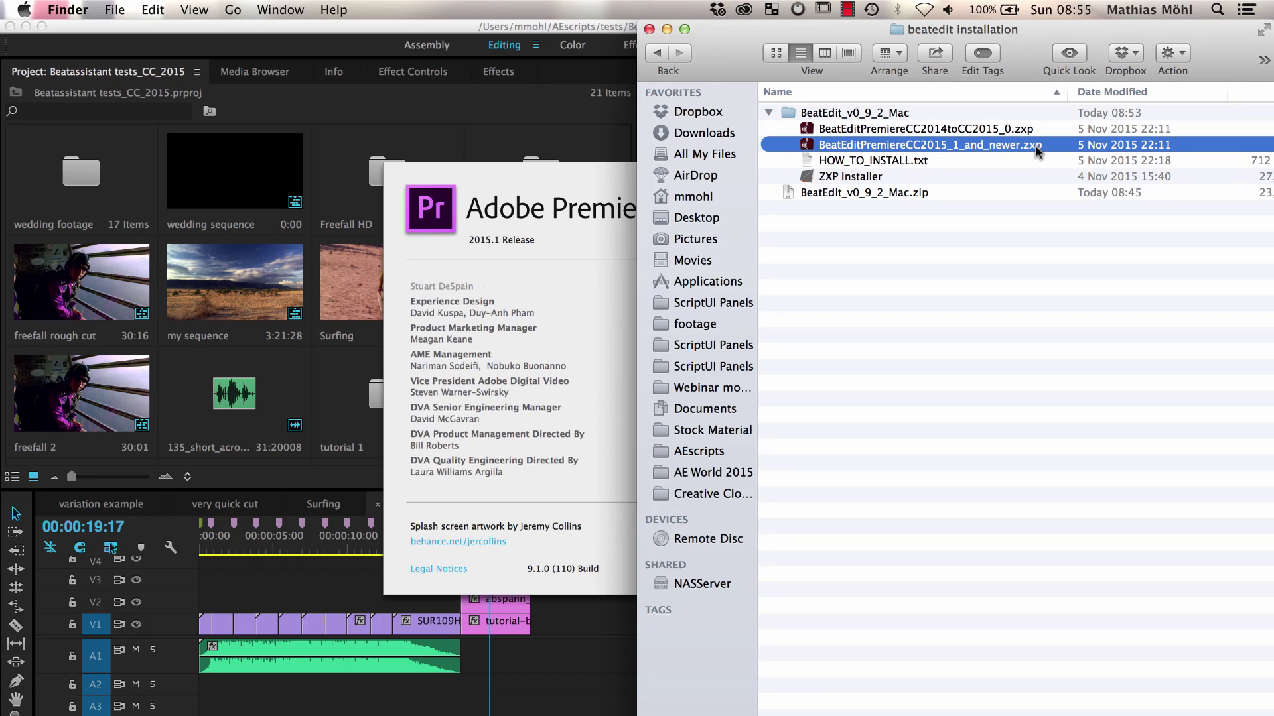
click(993, 130)
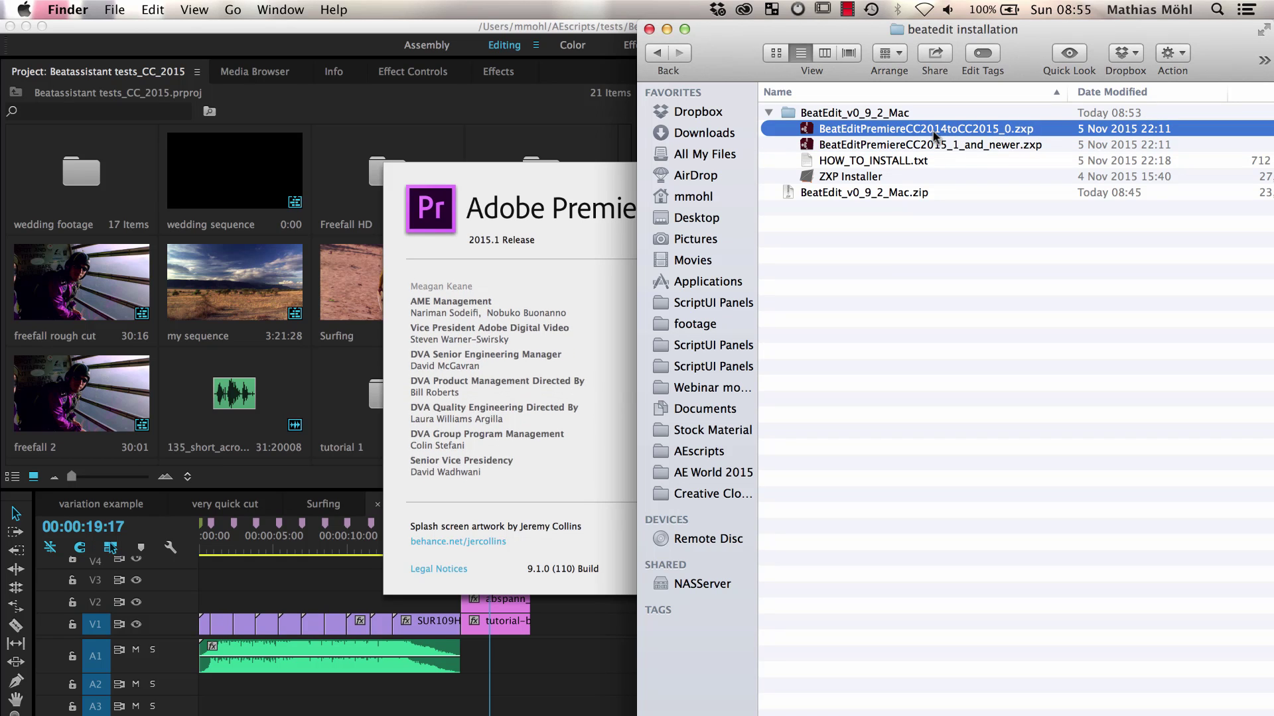
click(600, 186)
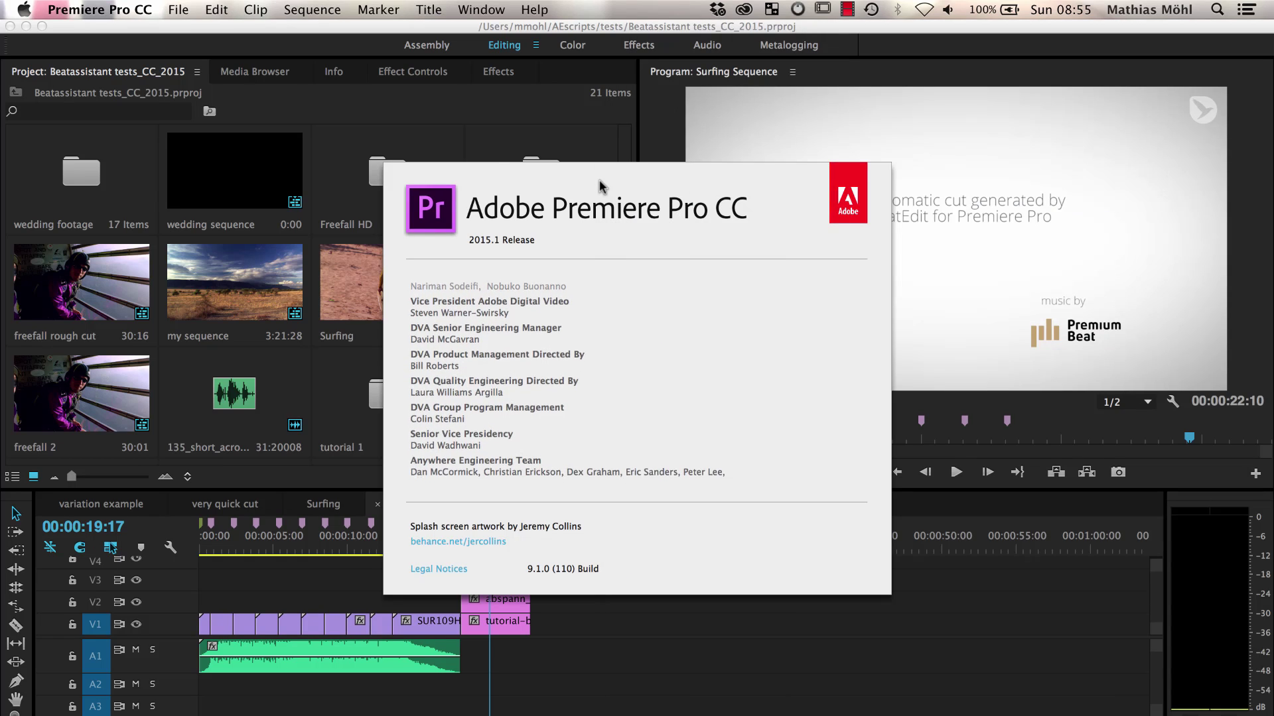
click(635, 195)
Quit Premiere Pro and reinstall BeatEditPremiereCC2015_1_and_newer.zxp by dropping it onto ZXP Installer
click(72, 12)
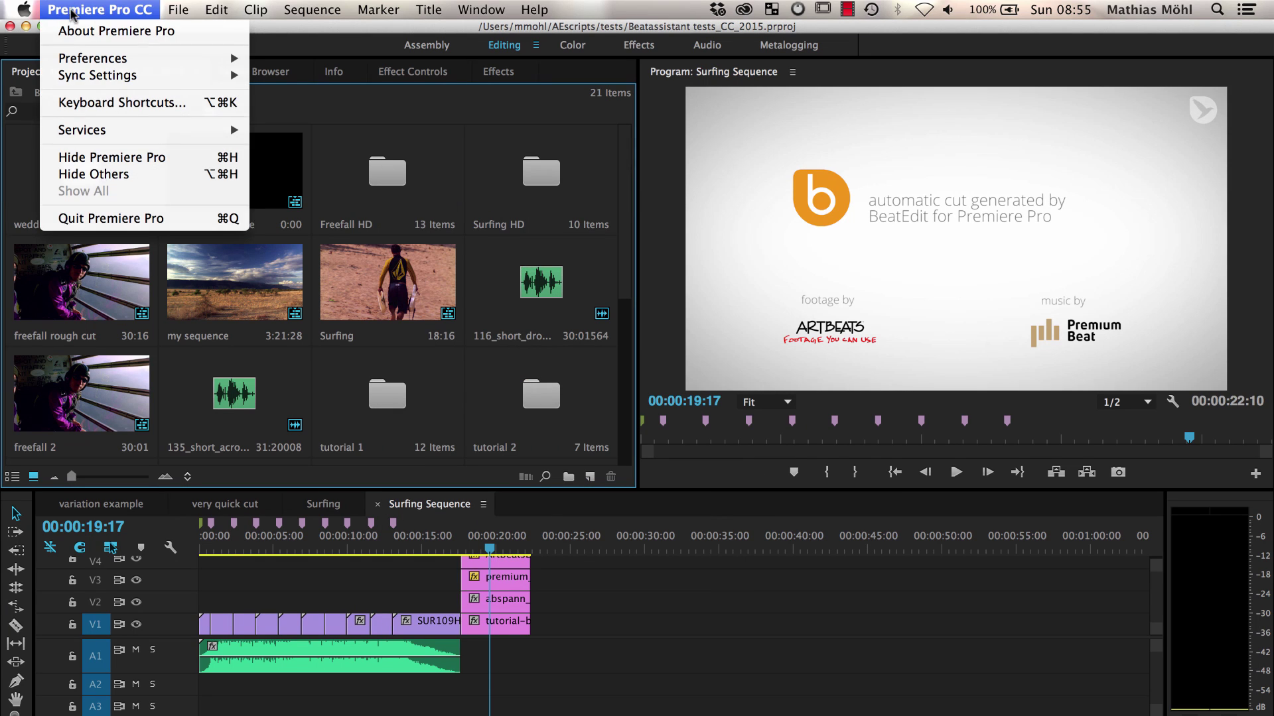
click(97, 218)
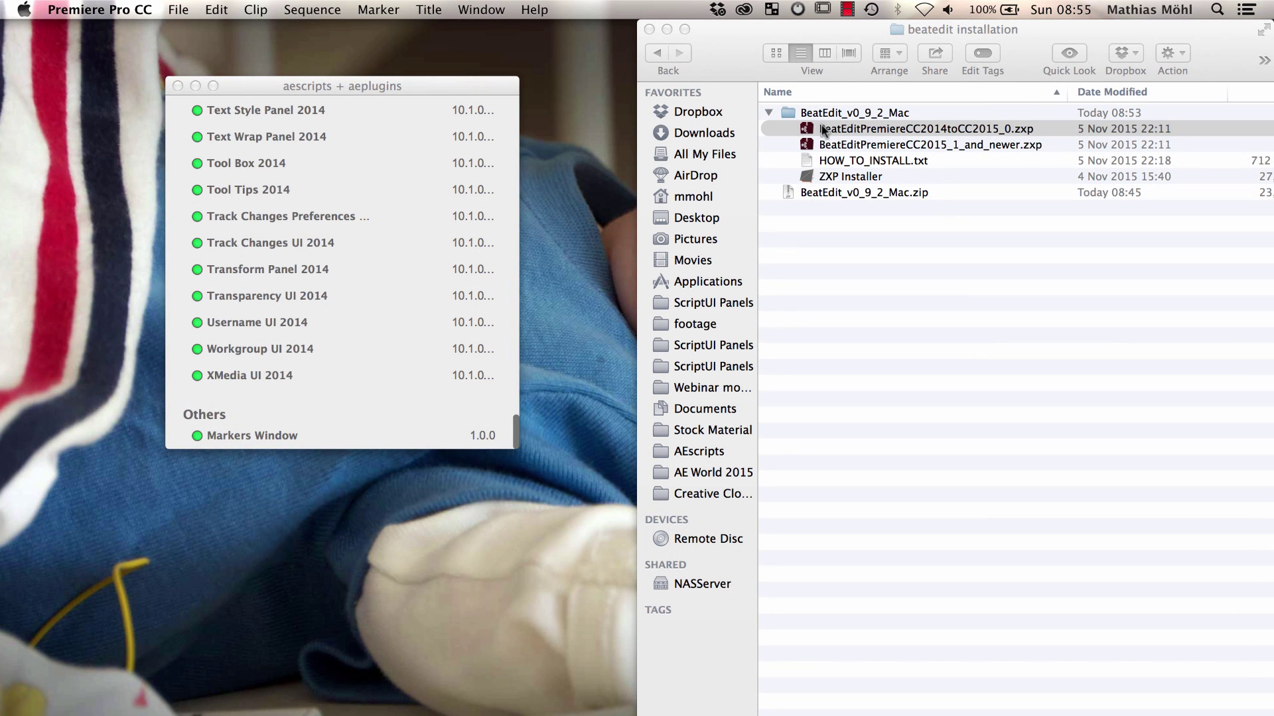
click(869, 132)
click(874, 146)
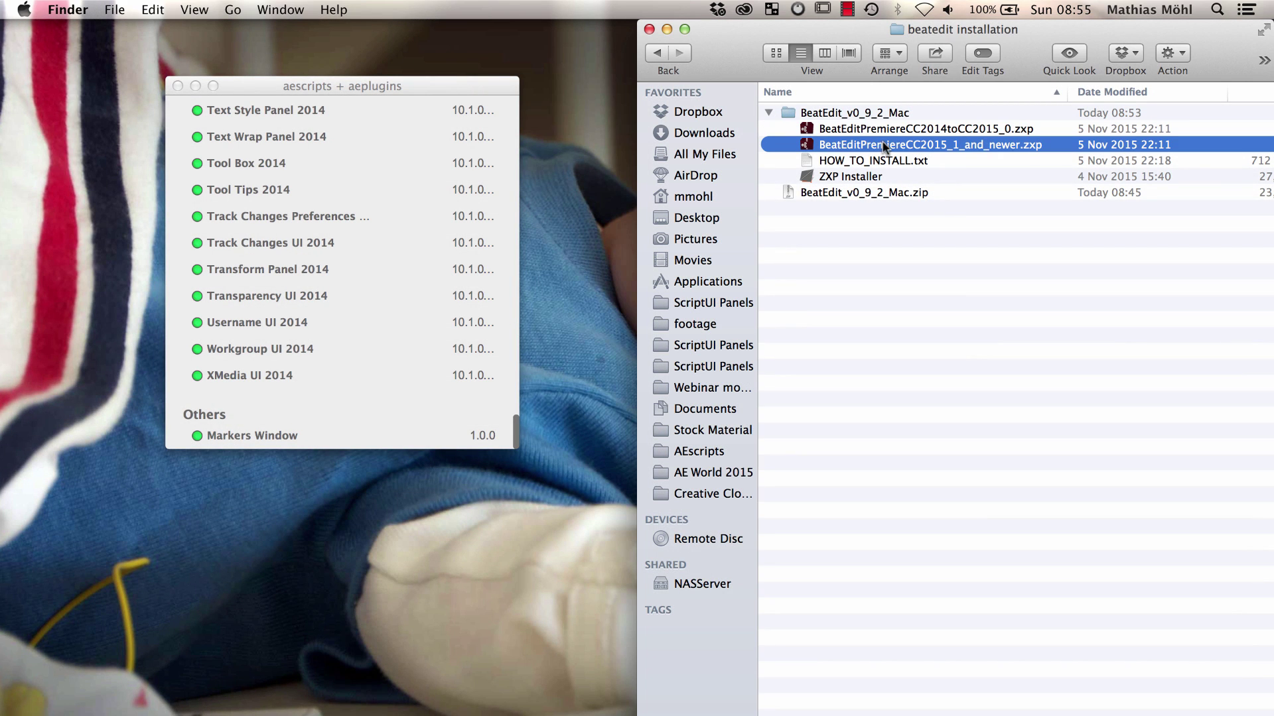
drag(882, 146, 384, 296)
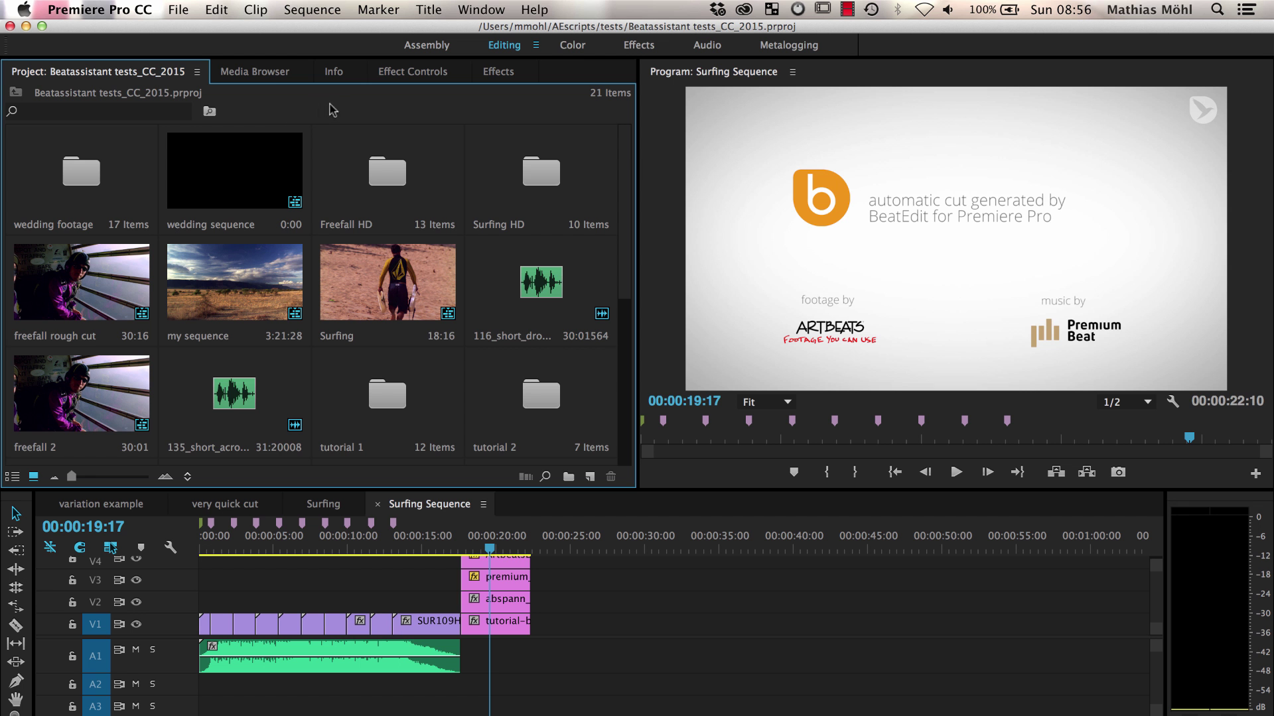
Open Beat Edit from Premiere Pro's Window > Extensions menu
click(482, 10)
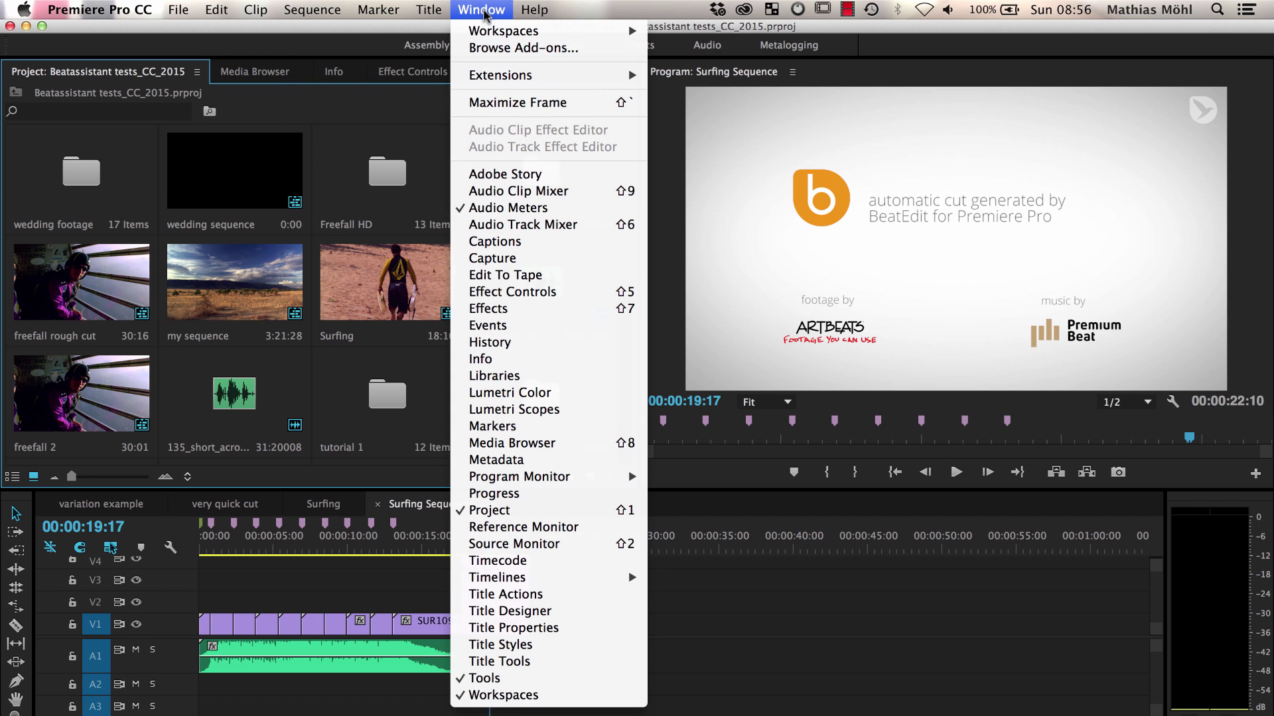
mouse_move(524, 75)
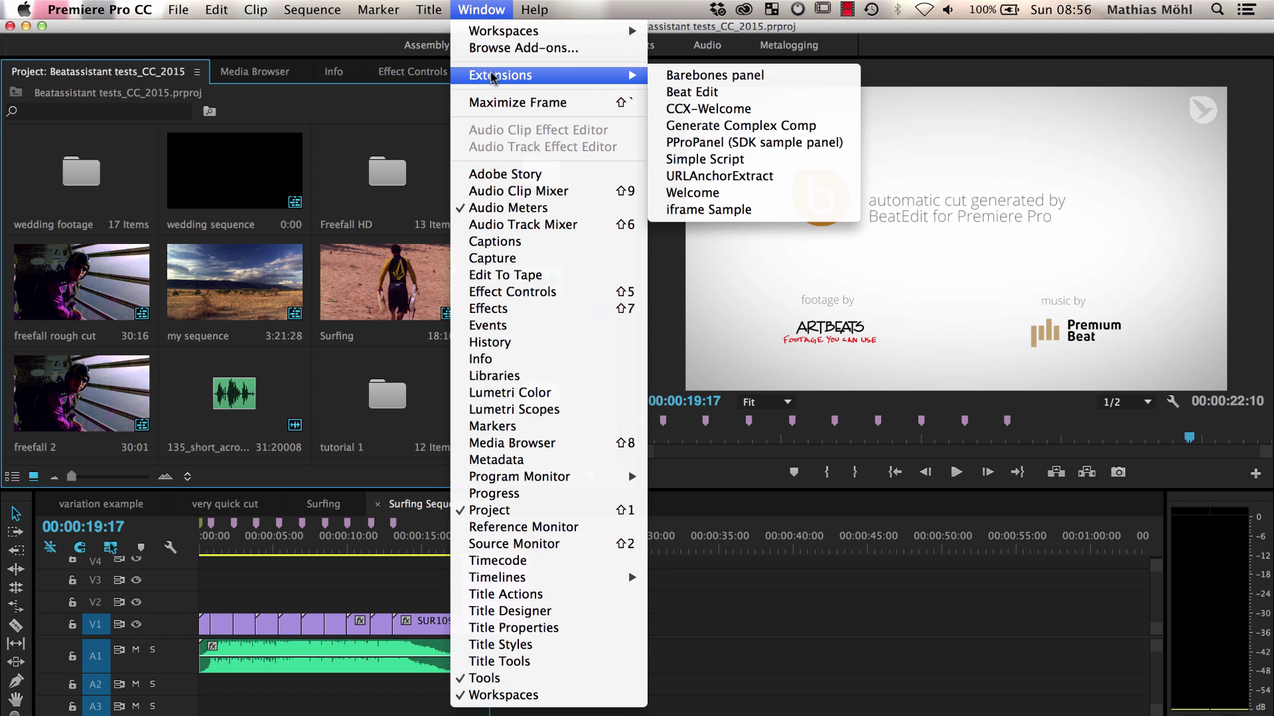
click(675, 93)
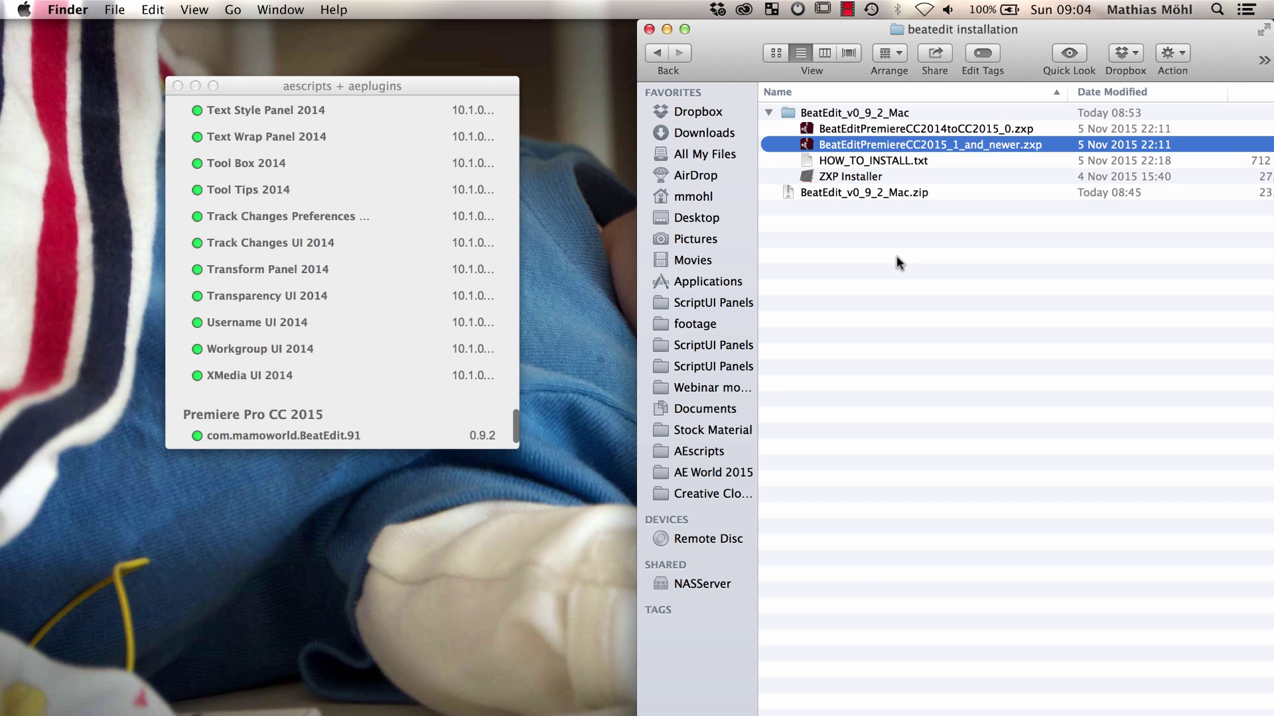
Install BeatEditPremiereCC2014toCC2015_0.zxp by dragging it from Finder onto ZXP Installer
click(886, 130)
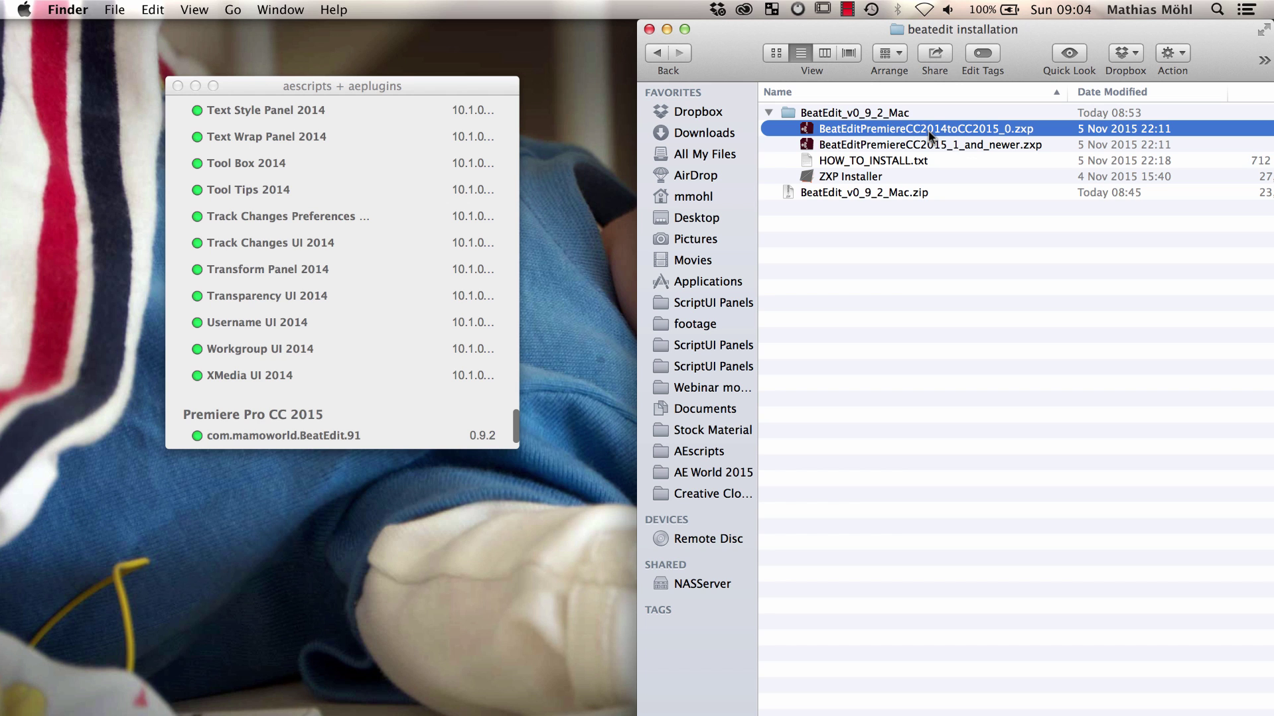
drag(969, 130, 410, 261)
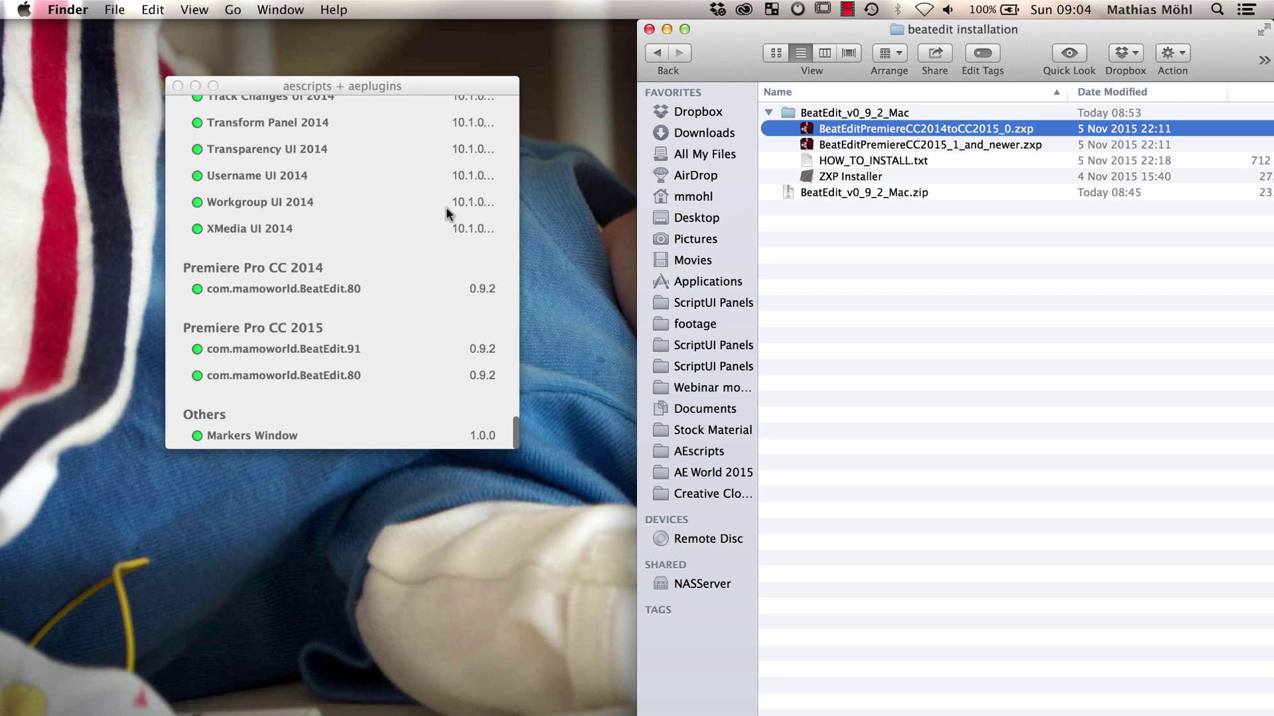